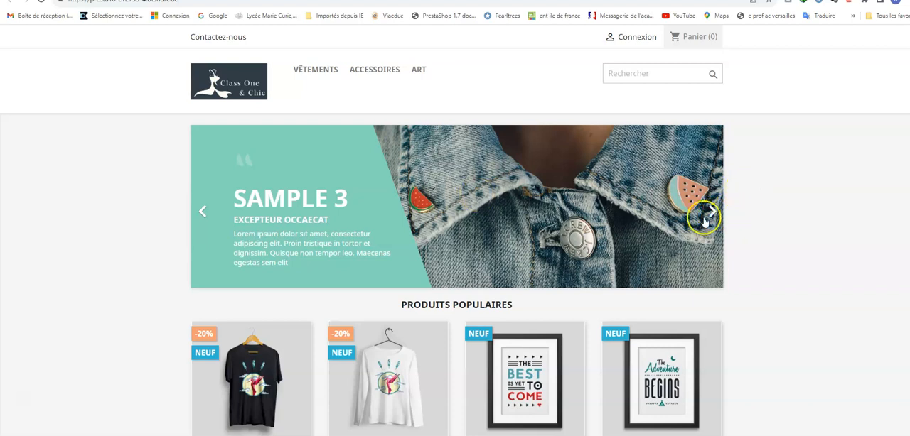
Step: Browse the storefront's home page carousel slides and follow the link of the Sample 2 slide
left_click(713, 211)
left_click(712, 212)
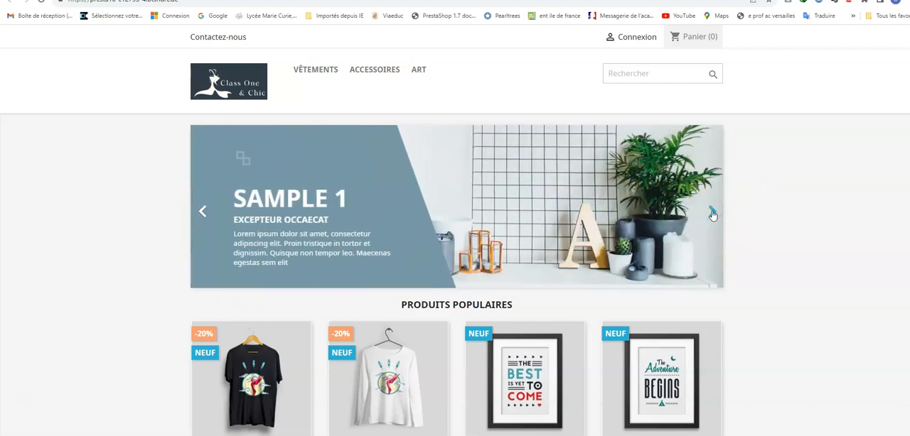
left_click(713, 212)
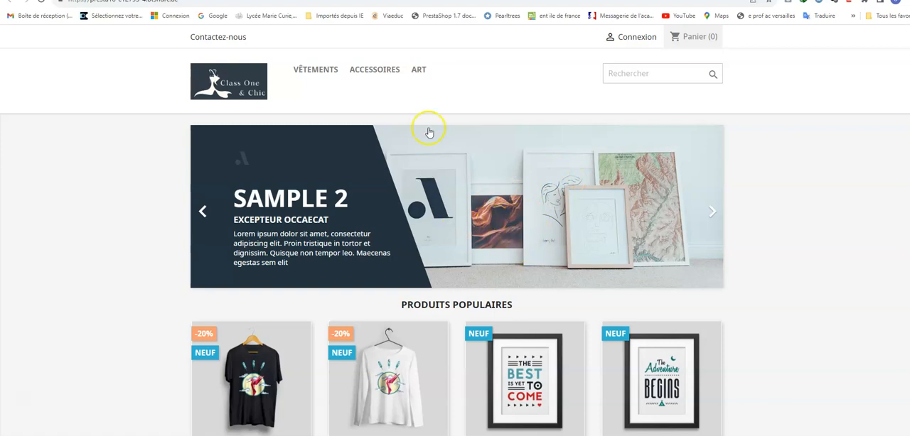
left_click(497, 215)
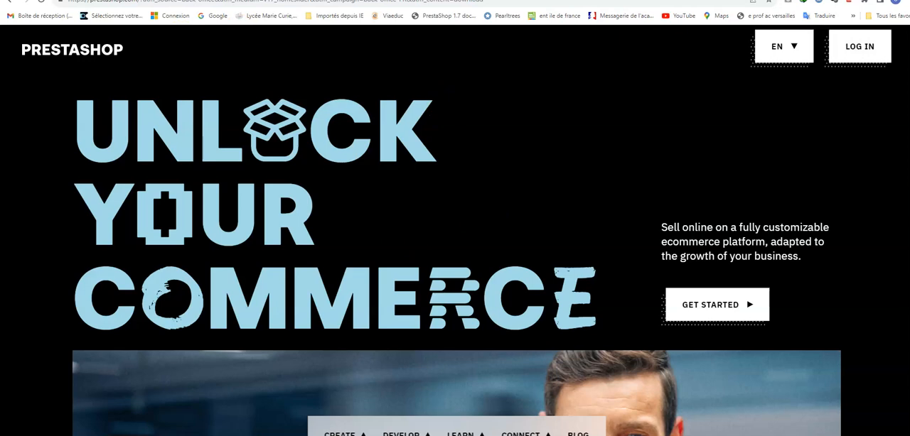
Step: Leave the PrestaShop site, view the shop's storefront from the dashboard, and return to the back office
left_click(337, 0)
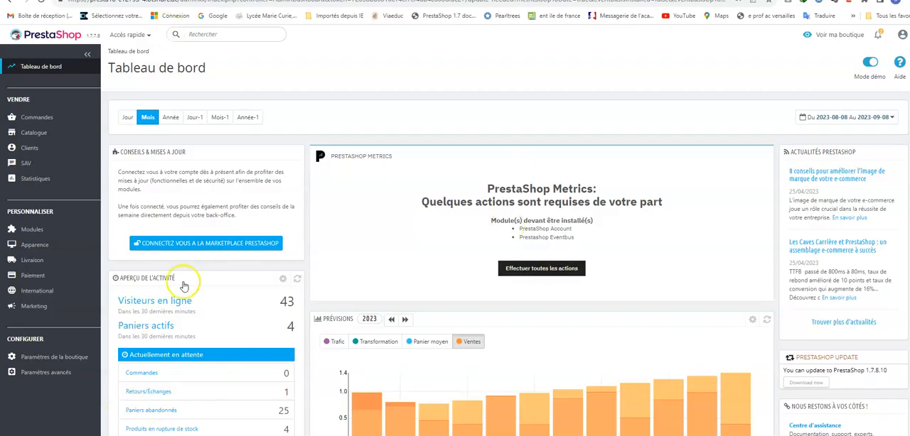
left_click(831, 35)
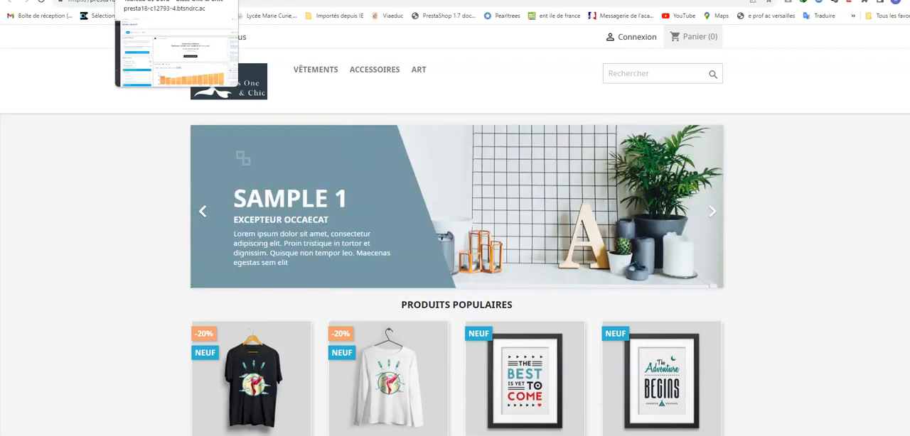
left_click(168, 0)
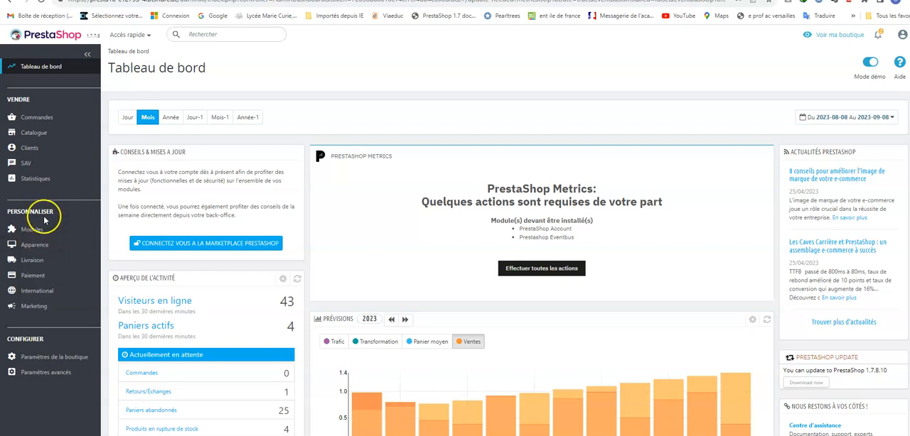
Step: Open the Carrousel module's configuration from the Diaporama section of the theme's home page configuration
left_click(42, 245)
left_click(41, 262)
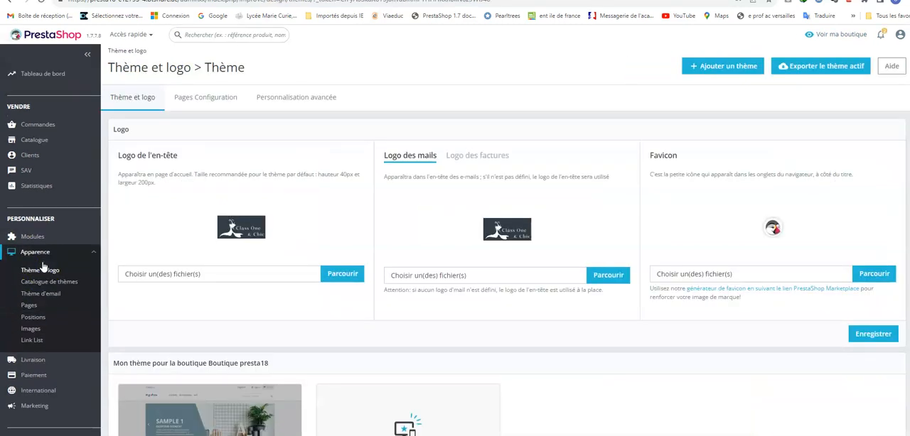
left_click(223, 97)
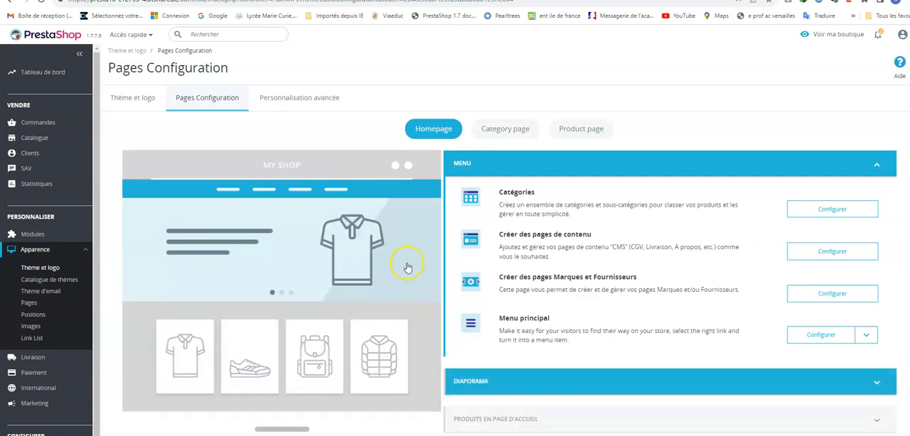
left_click(879, 381)
scroll(564, 244, "down", 1)
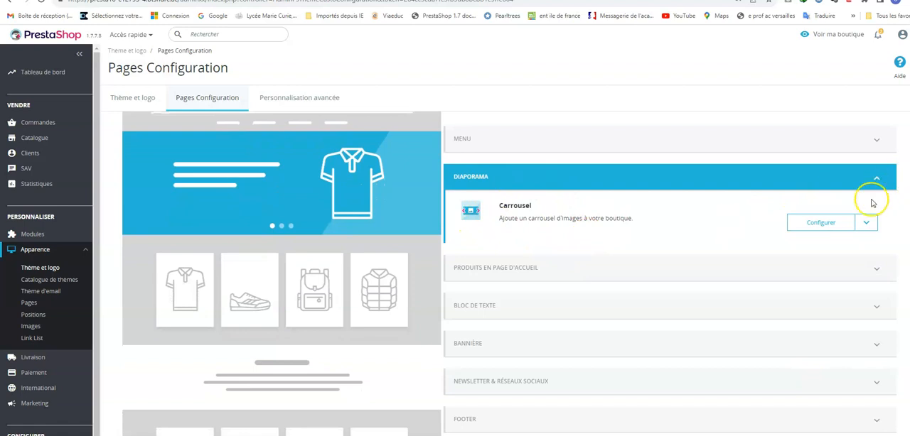
left_click(837, 225)
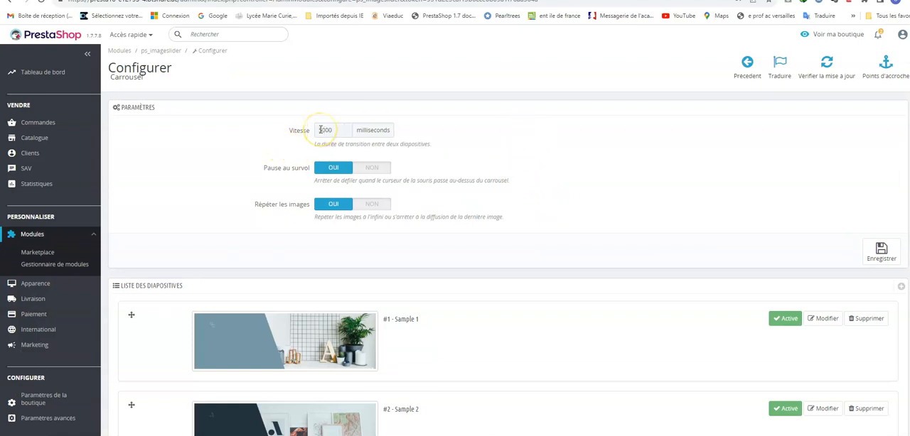
Step: Set the carousel's transition speed to 4000 milliseconds and save the settings
left_click(323, 130)
left_click(885, 254)
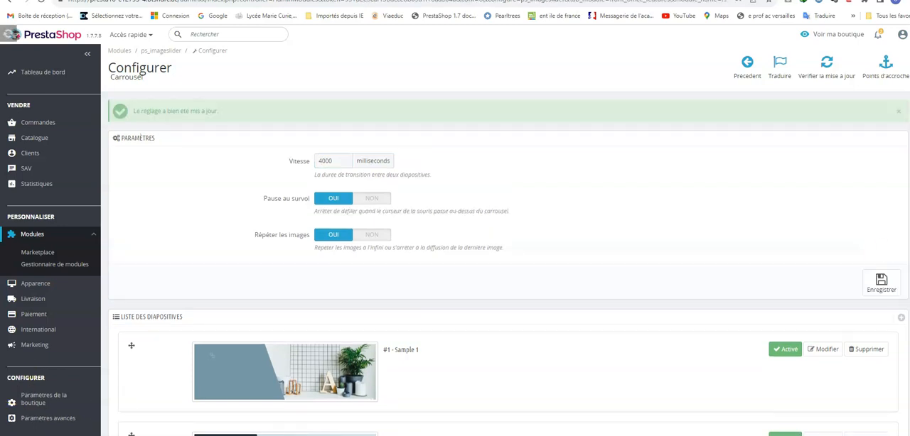
Step: Deactivate the Sample 1 slide and check the carousel on the storefront
scroll(498, 284, "down", 2)
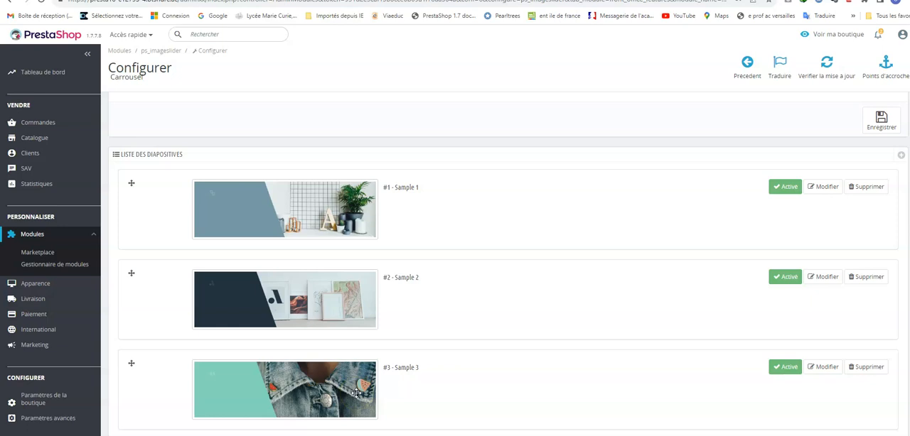
left_click(790, 189)
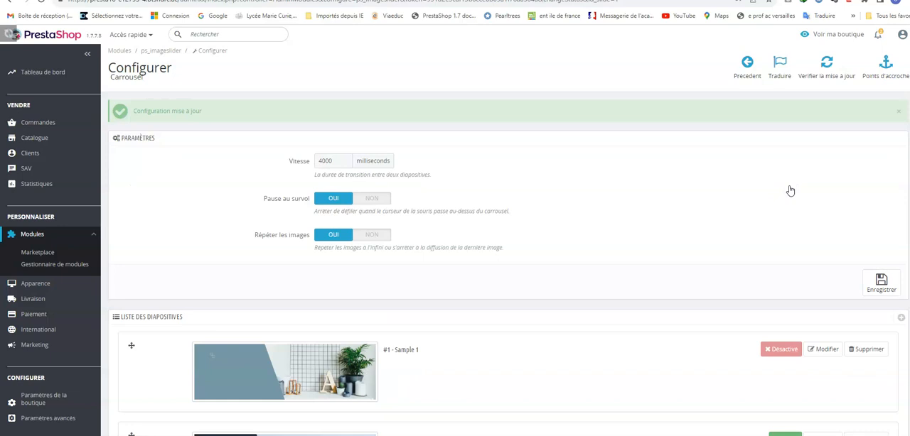
left_click(817, 37)
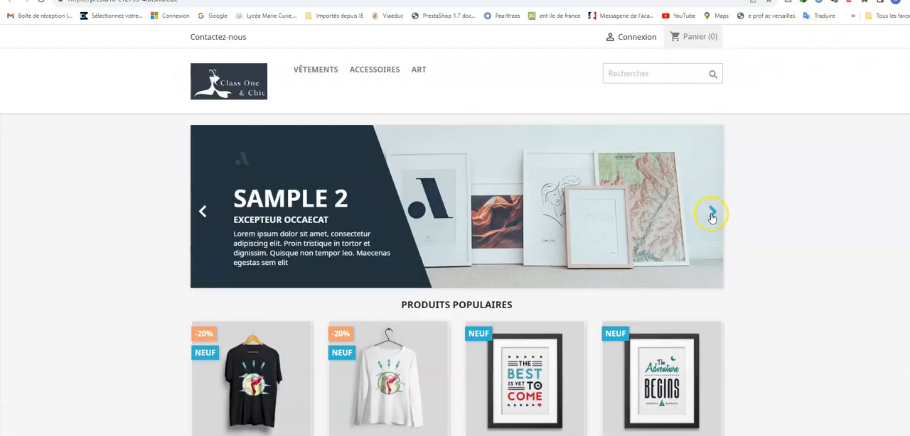
left_click(711, 215)
left_click(201, 215)
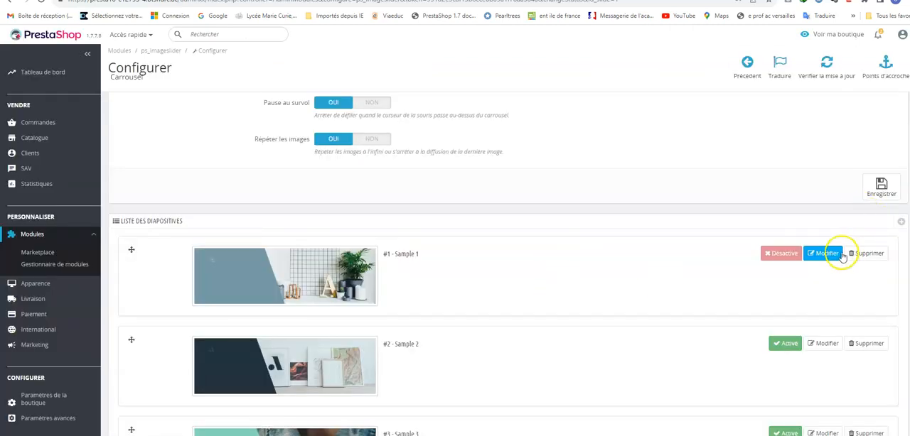
left_click(824, 254)
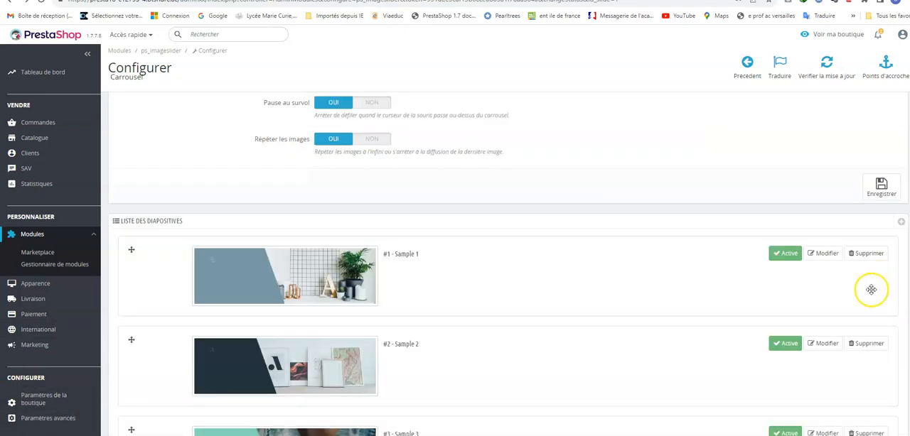
left_click(869, 258)
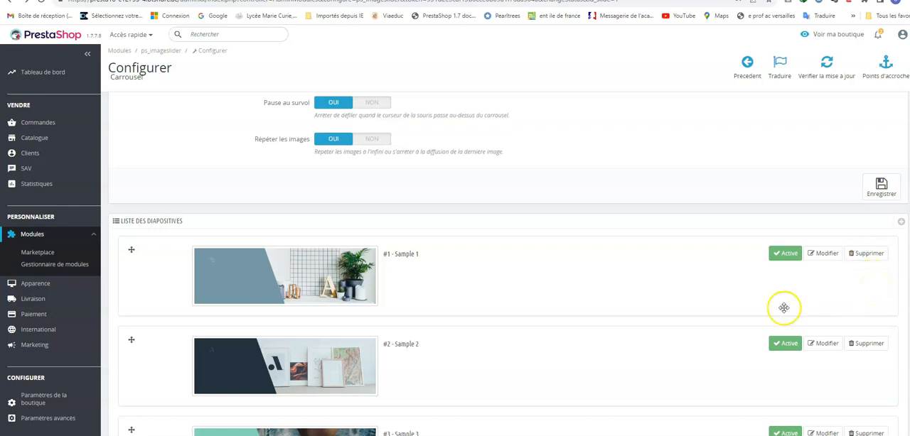
left_click(900, 223)
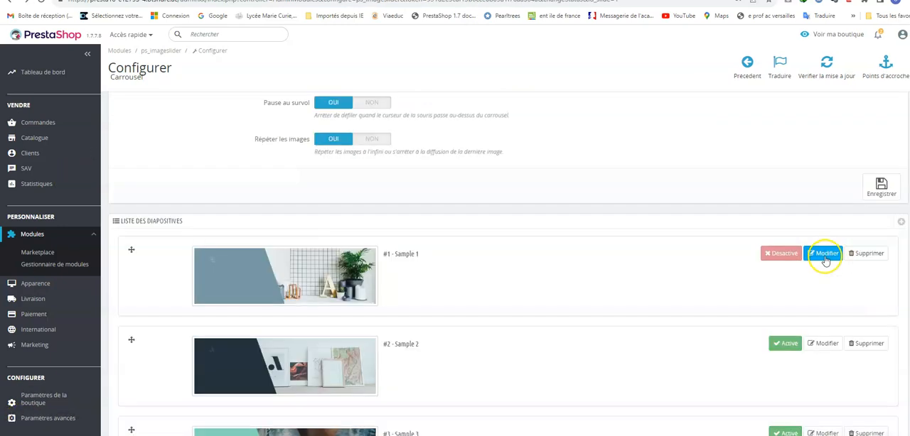
Step: Edit the Sample 1 slide and choose the file "carroussel pour femmes" as its new image
left_click(825, 256)
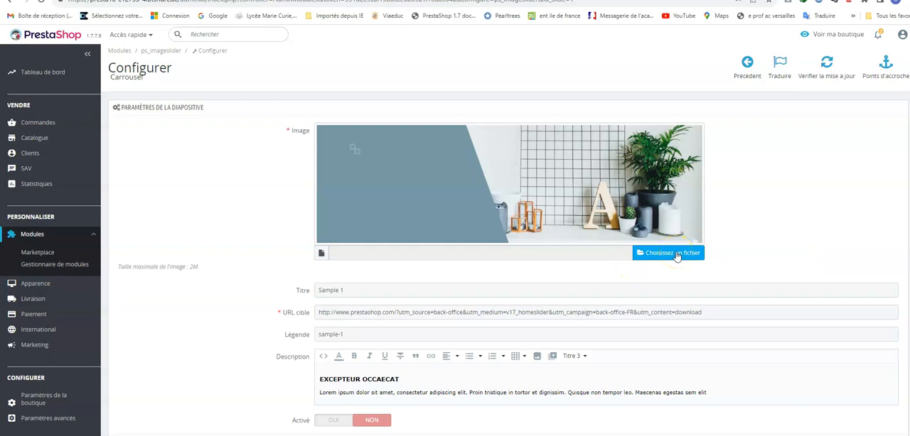
left_click(677, 257)
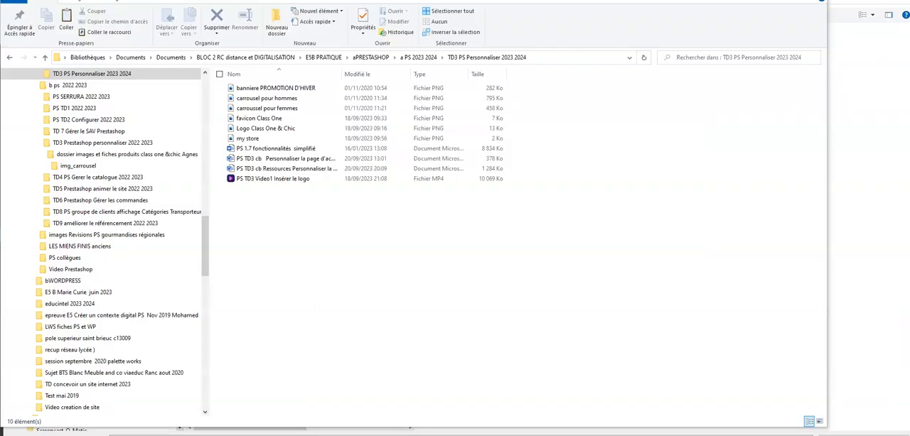
left_click(303, 113)
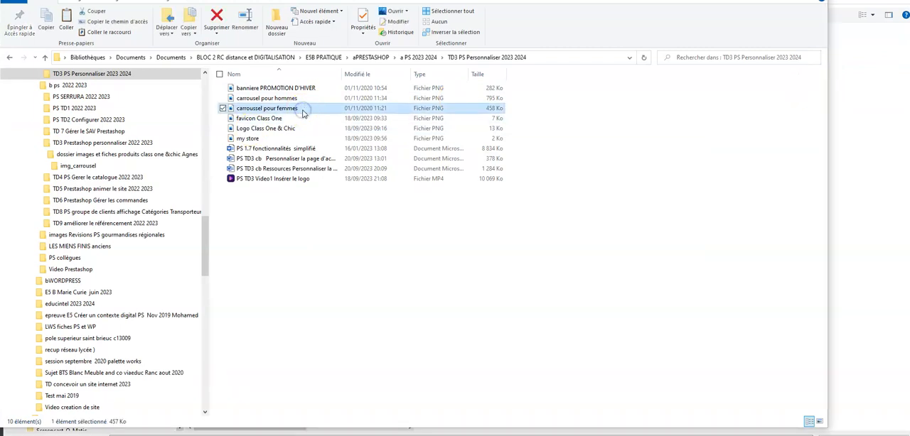
double_click(302, 110)
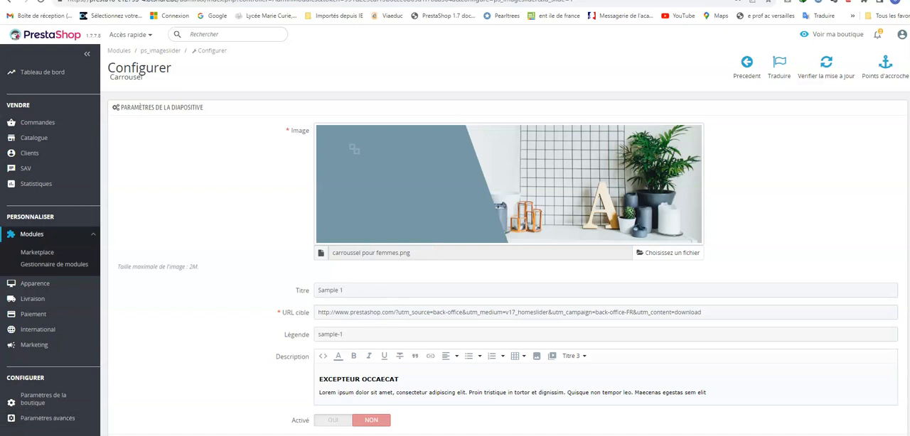
Step: Replace the slide's title with "Collection Femmes"
left_click(383, 291)
key("BackSpace")
key("BackSpace")
key("BackSpace")
key("BackSpace")
key("BackSpace")
key("BackSpace")
key("BackSpace")
key("BackSpace")
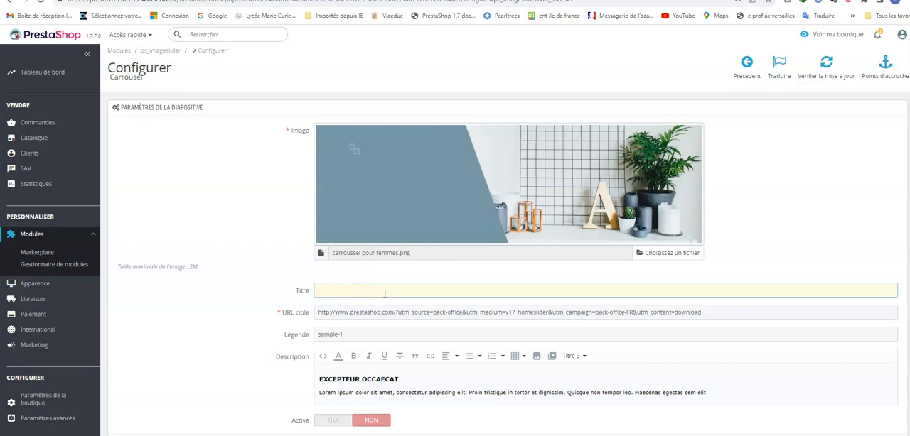
type("CCollection Femmes")
left_click(403, 297)
Step: Replace the slide's legend with "Robes femmes Class One and Chic"
left_click(372, 332)
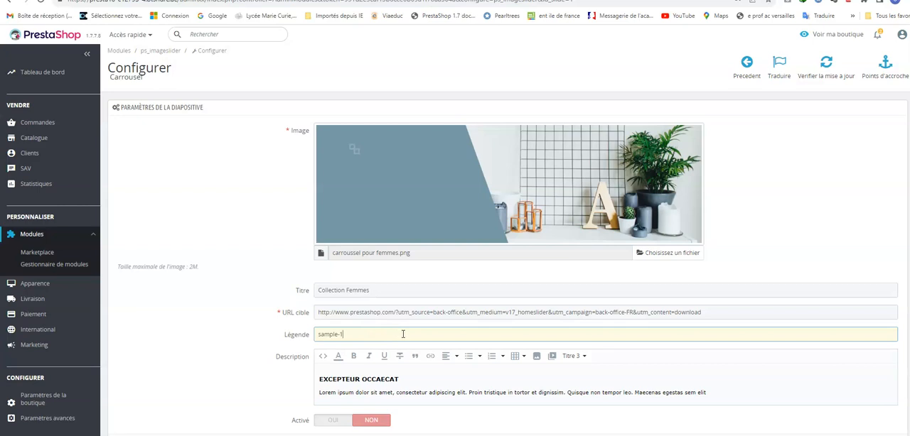
key("BackSpace")
key("BackSpace")
key("BackSpace")
key("BackSpace")
type("C")
type("Robe")
type("s femmes")
type(" Cla")
type("ss One")
type(" and")
type(" Chic")
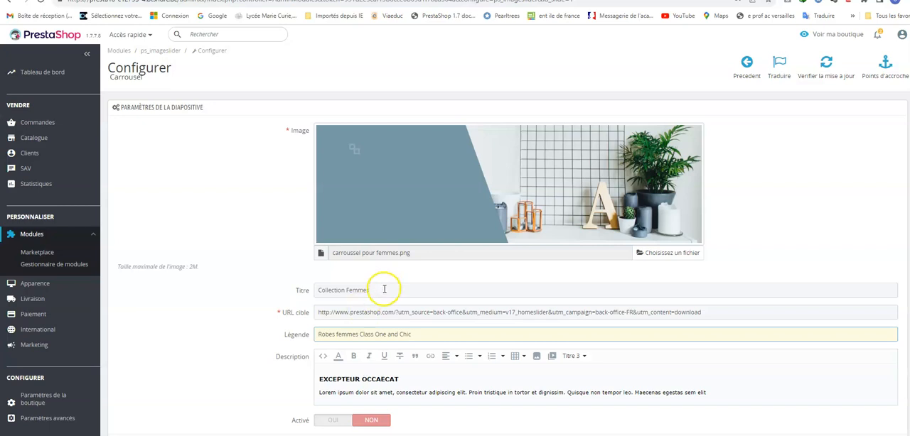
Step: Replace the slide's entire description with "Robes élégantes et confortables"
left_click(318, 378)
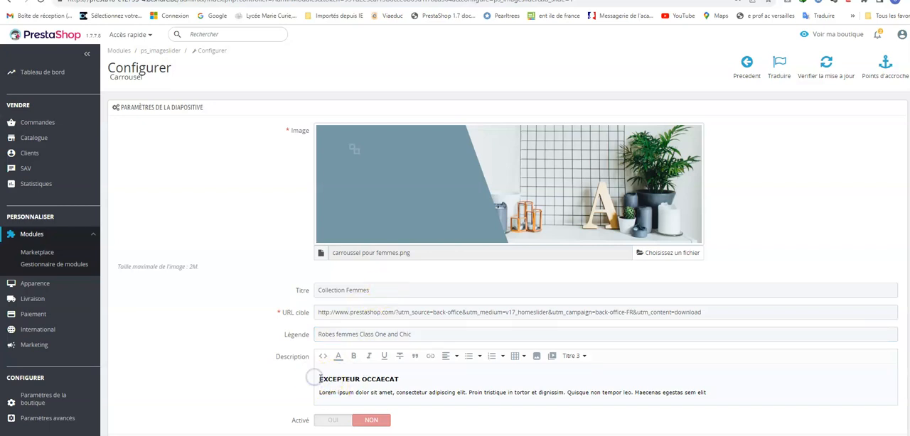
left_click_drag(318, 378, 721, 391)
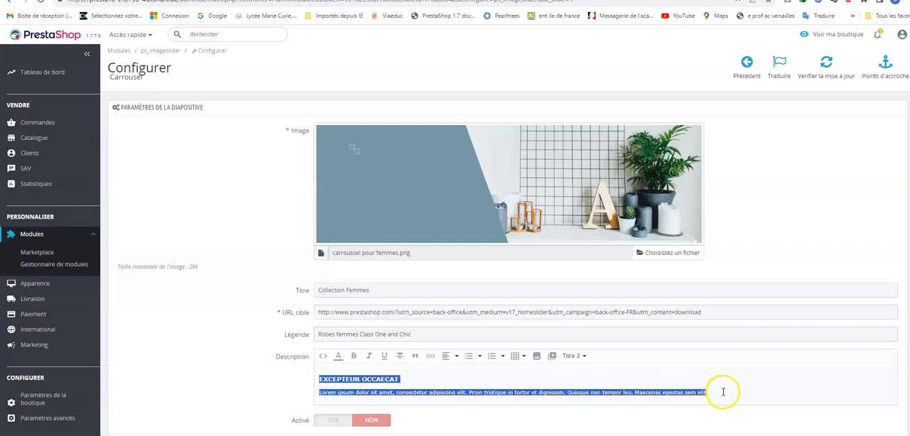
key("BackSpace")
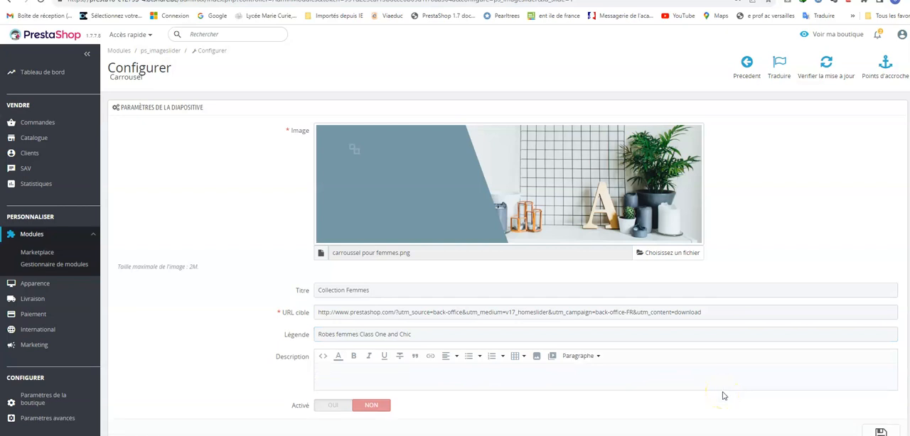
type("Ro")
type("bes é")
type("légantes ")
type("et confor")
type("tab")
type("ble")
Step: Activate and save the Collection Femmes slide, and check it on the storefront
left_click(324, 405)
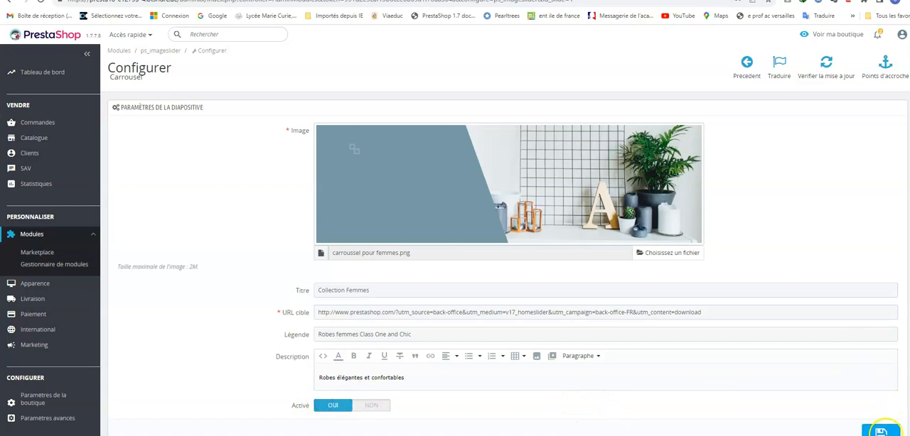
left_click(882, 432)
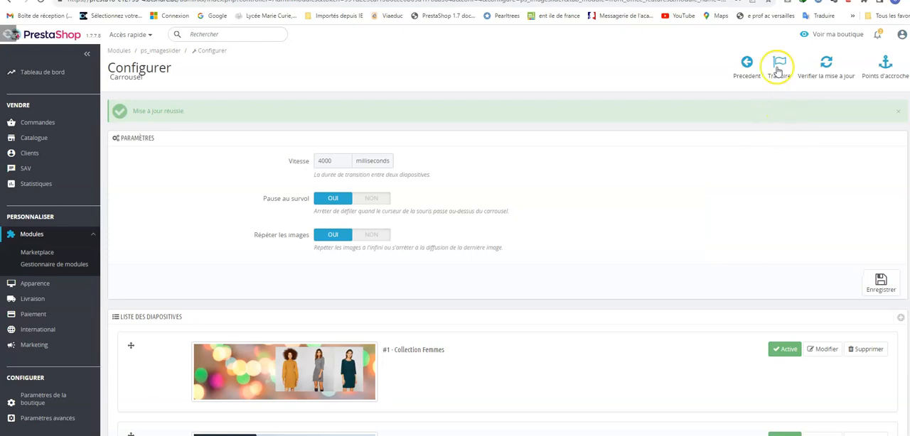
left_click(831, 33)
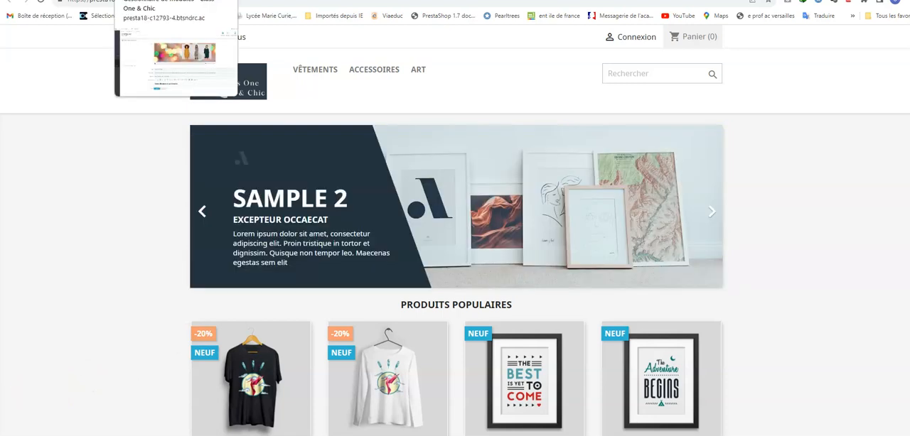
Step: Return to the back office and format the Collection Femmes slide's description text as Titre 2
left_click(171, 0)
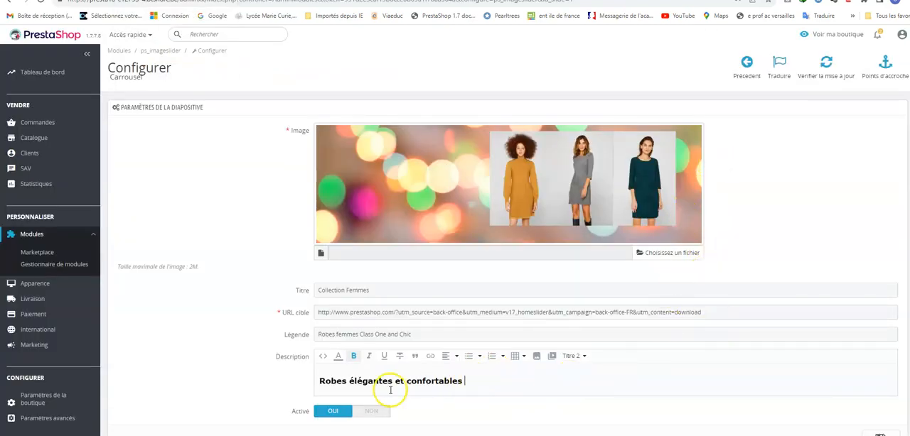
left_click_drag(319, 381, 489, 376)
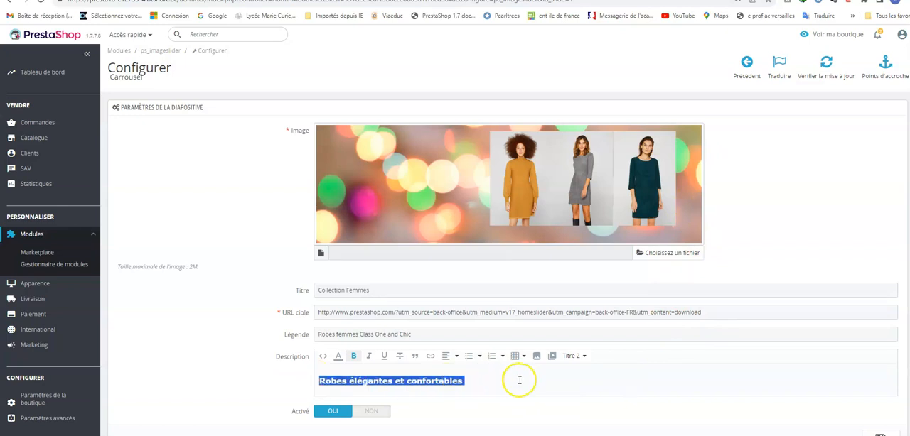
left_click(577, 358)
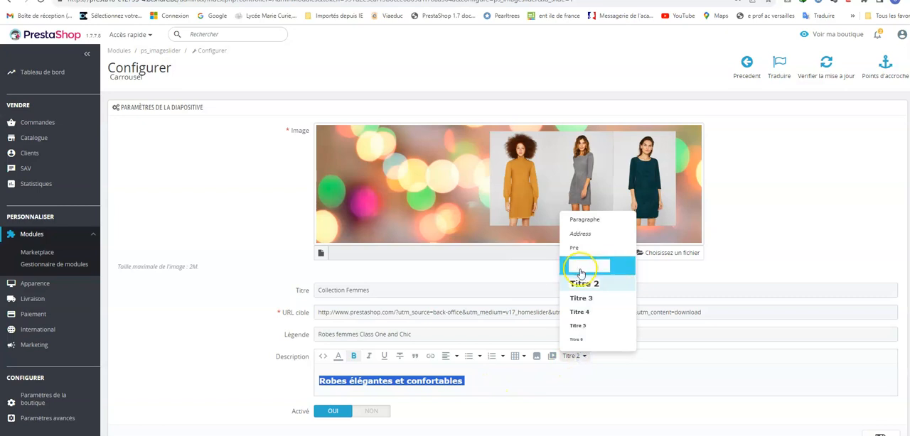
left_click(585, 285)
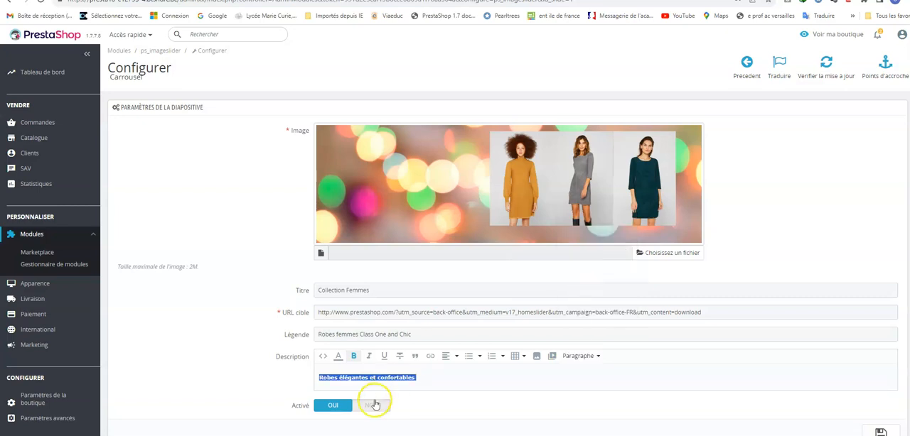
left_click(600, 356)
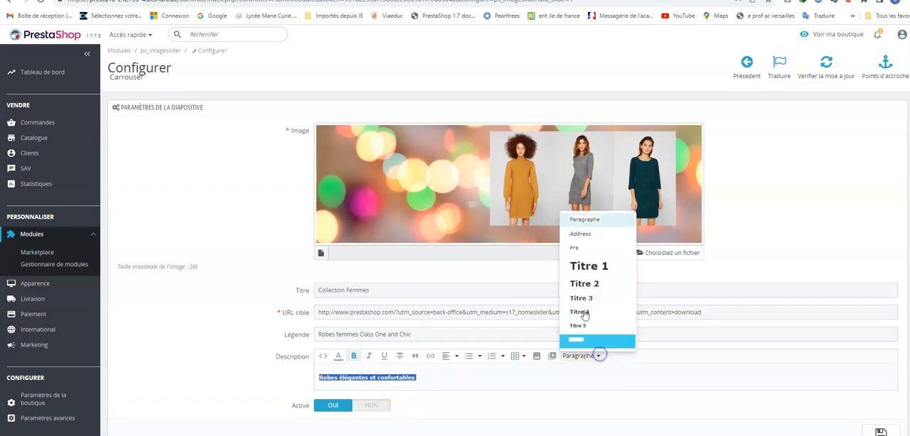
left_click(592, 285)
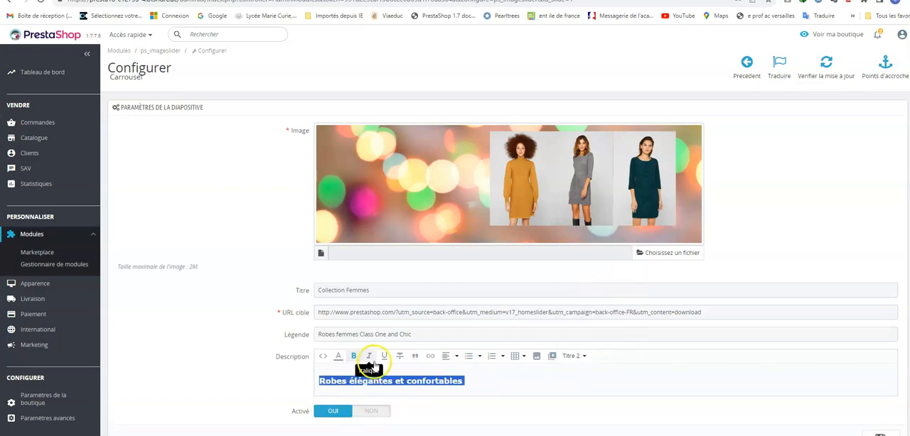
Step: Apply the green text colour #00ff0c to the slide's description
left_click(339, 356)
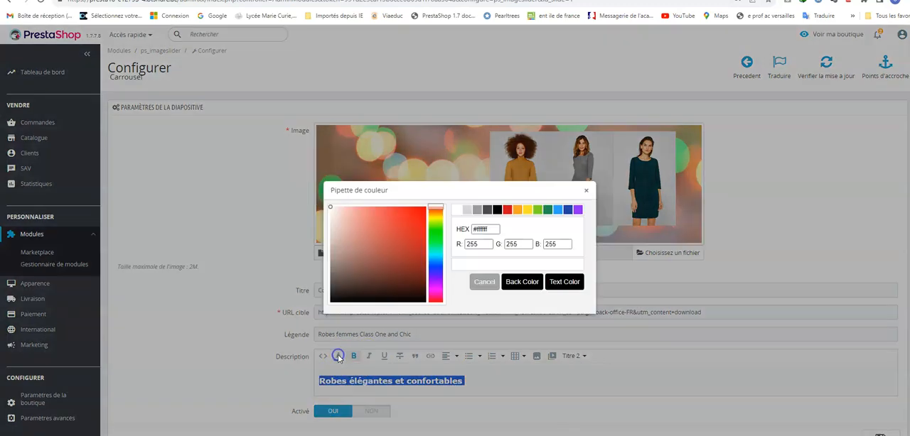
left_click(435, 236)
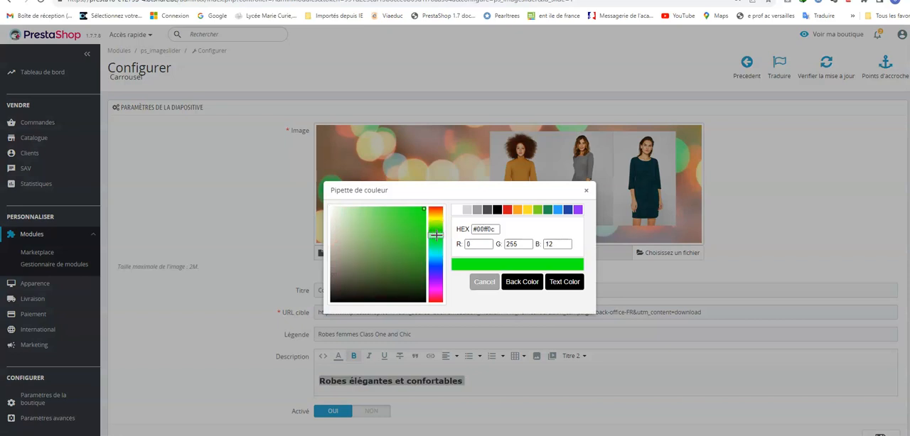
left_click(570, 286)
left_click(318, 381)
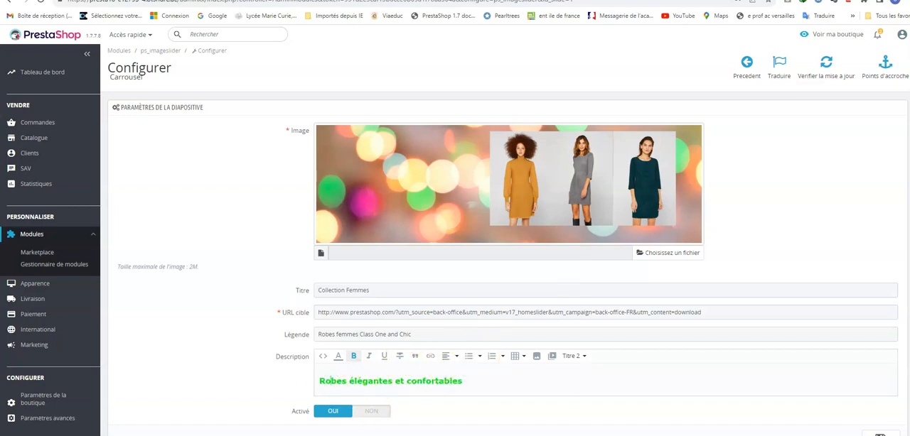
Step: Save the Collection Femmes slide and reload the storefront home page to check it
left_click(881, 433)
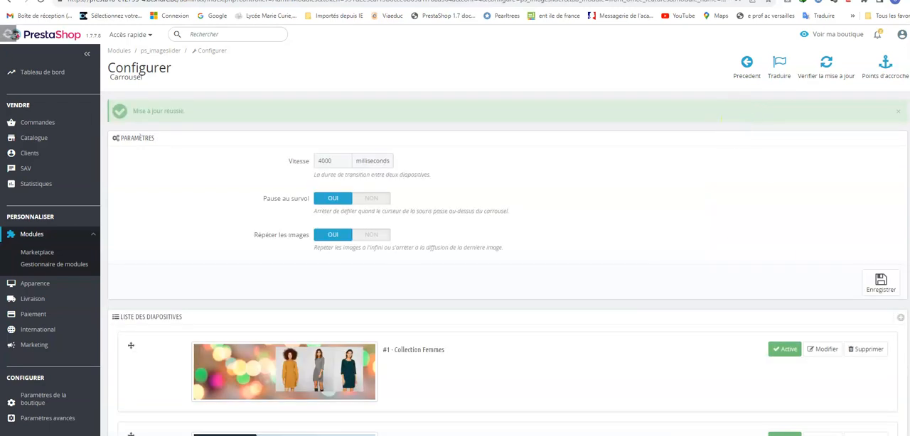
left_click(121, 0)
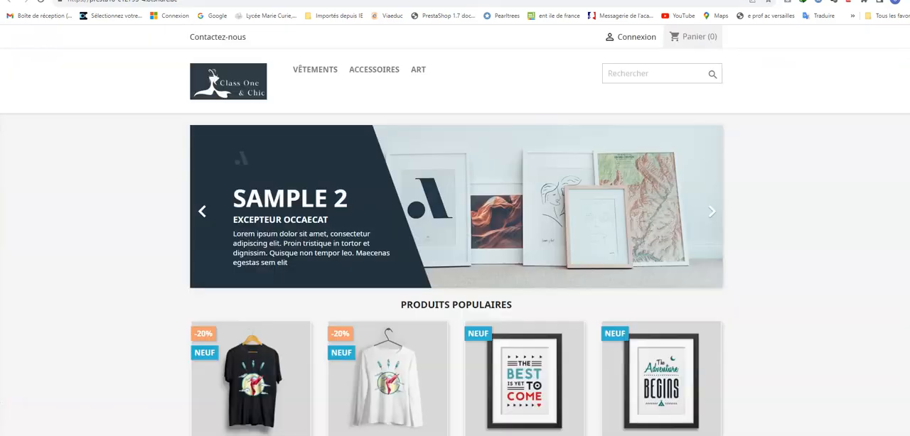
left_click(40, 6)
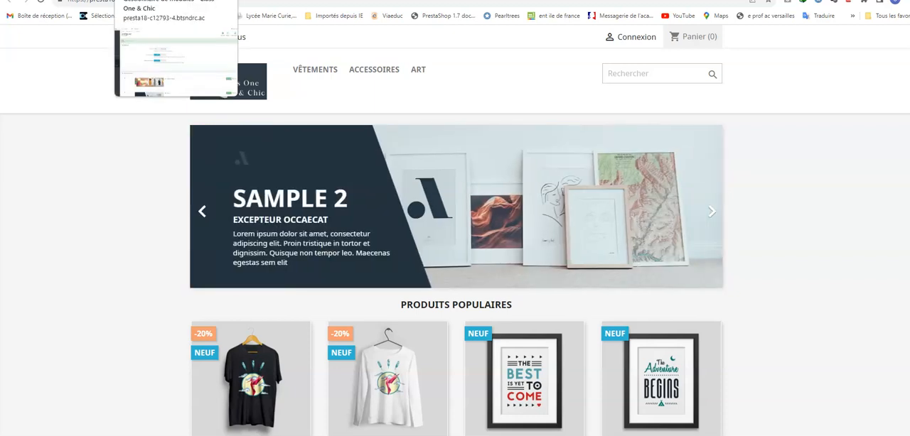
left_click(164, 0)
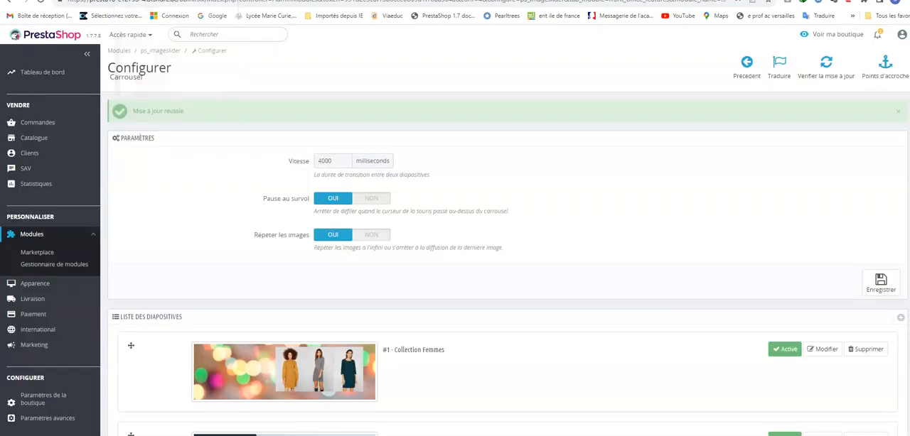
left_click(901, 320)
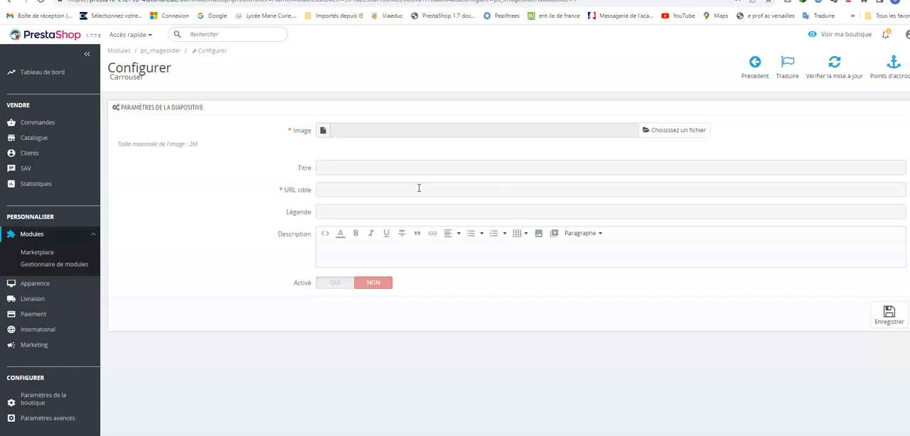
left_click(430, 189)
left_click(426, 189)
left_click(840, 35)
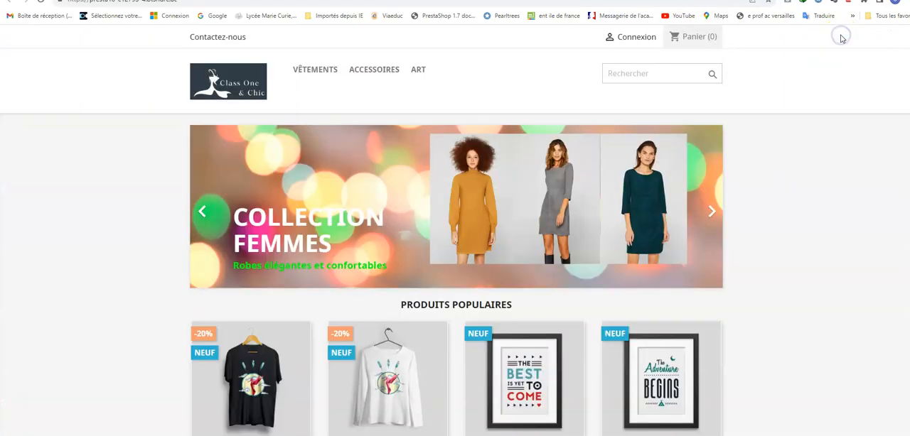
left_click(72, 2)
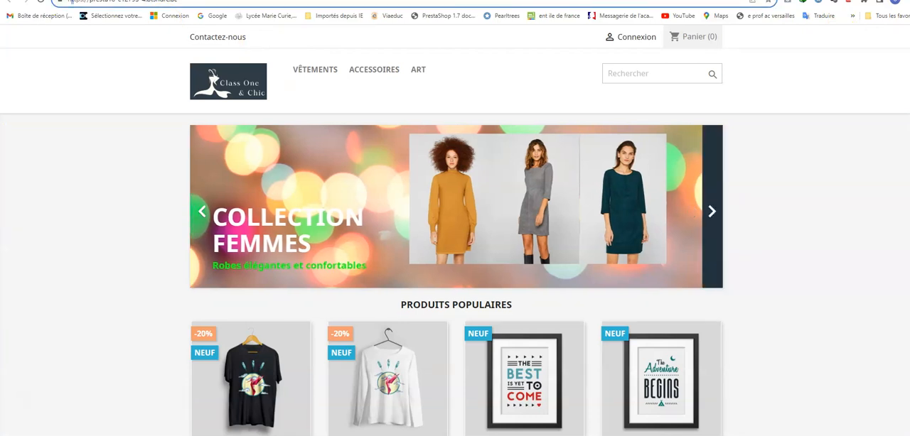
key("Return")
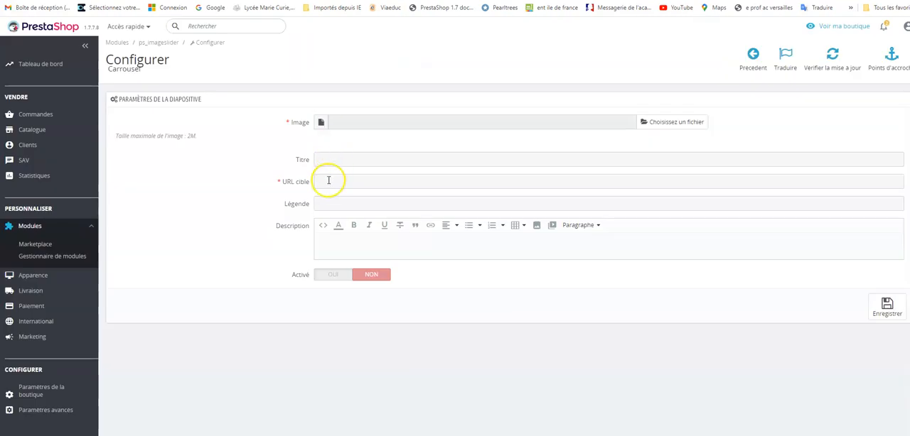
left_click(328, 182)
type("https://presta18-c12793-4.btsndrc.ac")
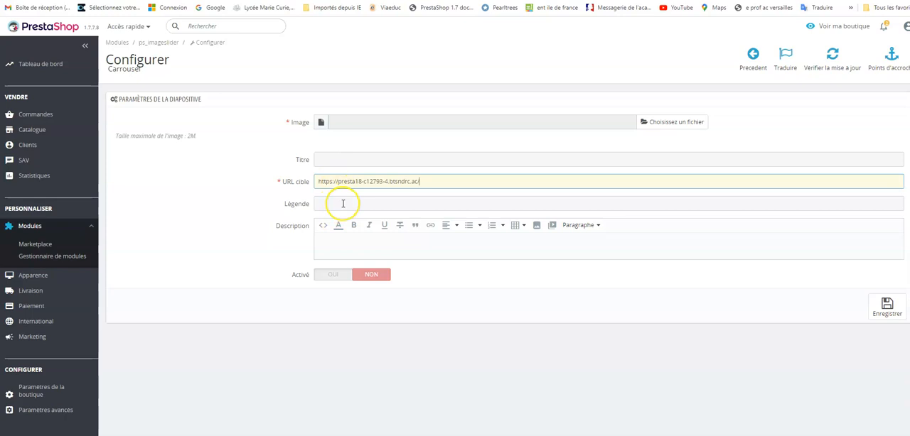
type("/")
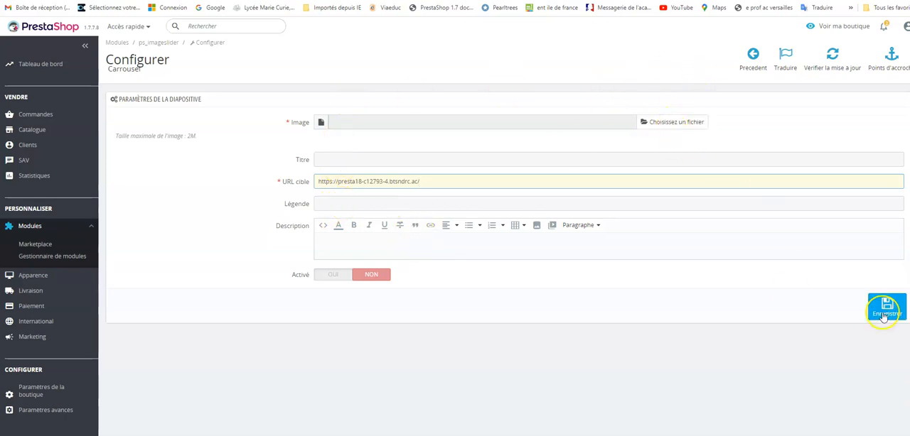
Step: Choose Carrousel polo enfants.jpg from the TD3 Prestashop personnaliser 2022 2023 folder as the slide's image, and save the slide as active
left_click(689, 123)
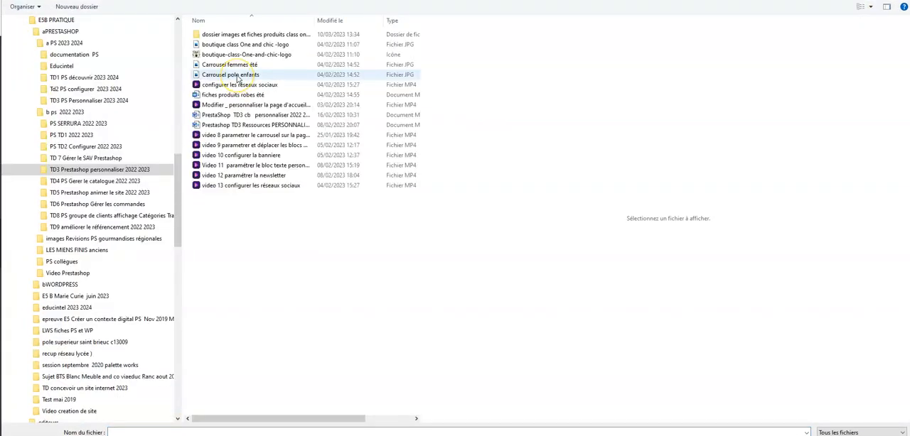
left_click(235, 75)
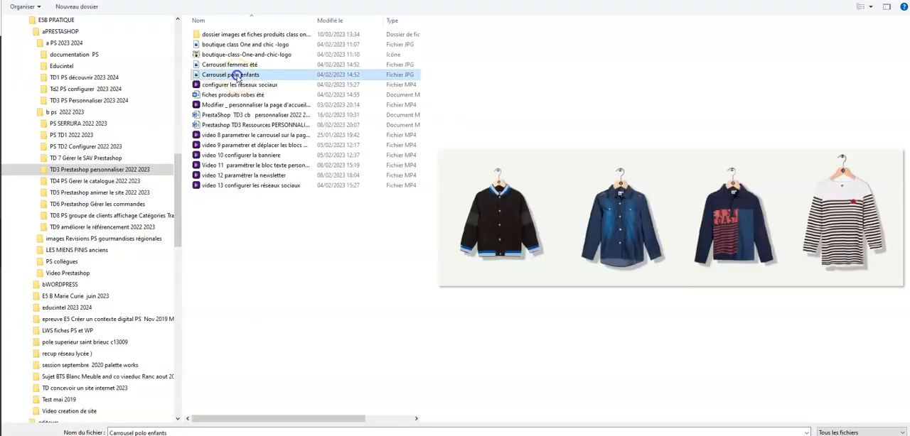
left_click(831, 435)
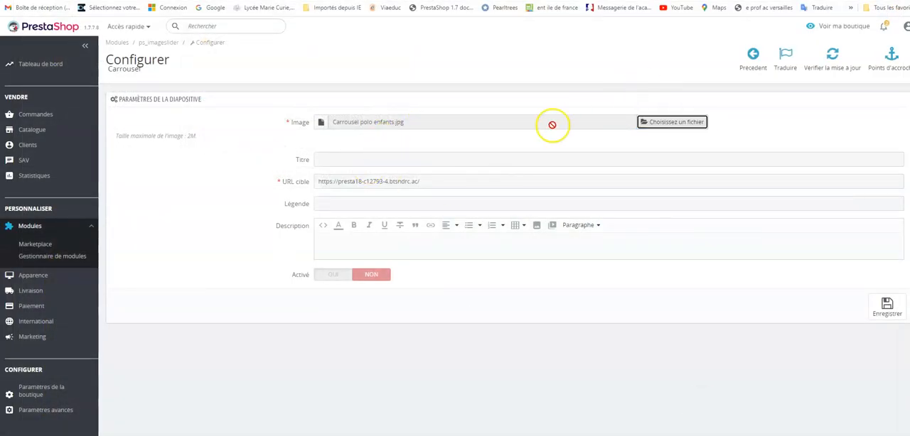
left_click(330, 276)
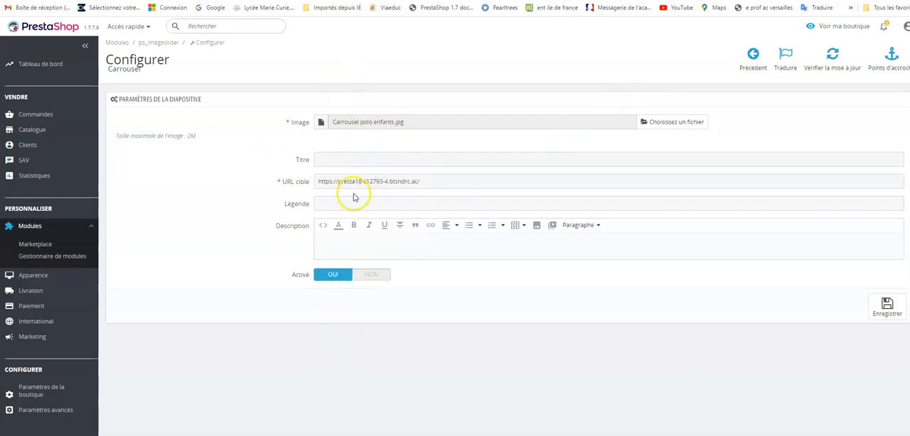
left_click(886, 307)
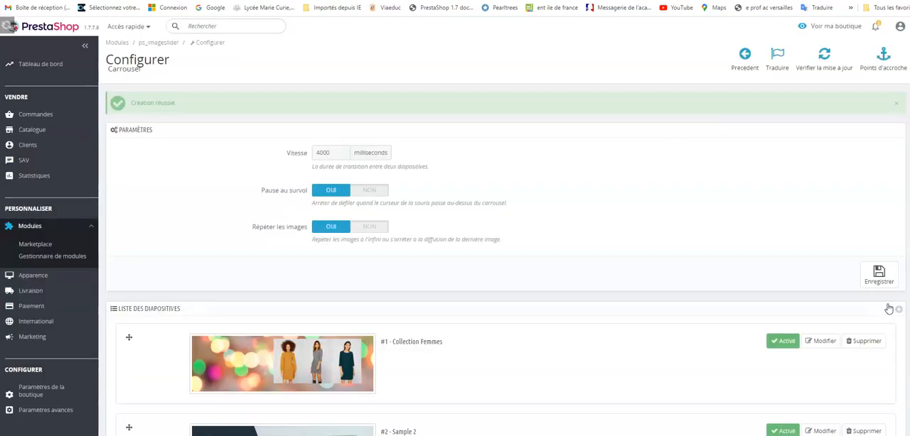
Step: View the storefront and advance the carousel to the new children's clothing slide to check its display
left_click(809, 25)
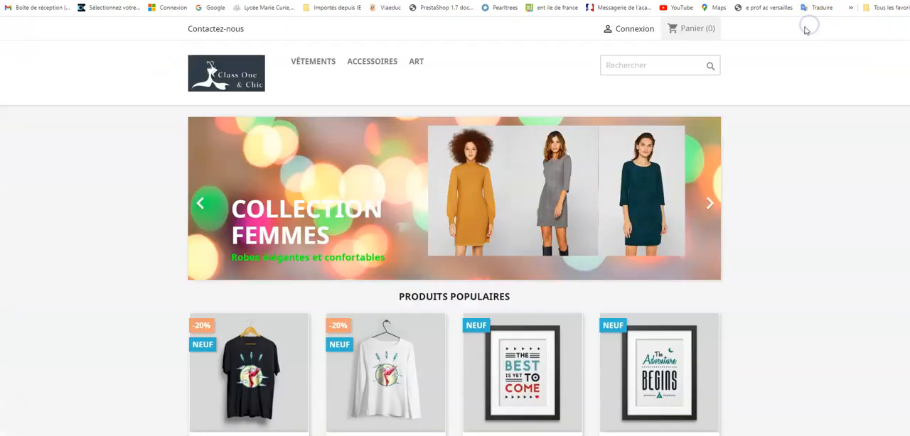
left_click(711, 206)
left_click(711, 206)
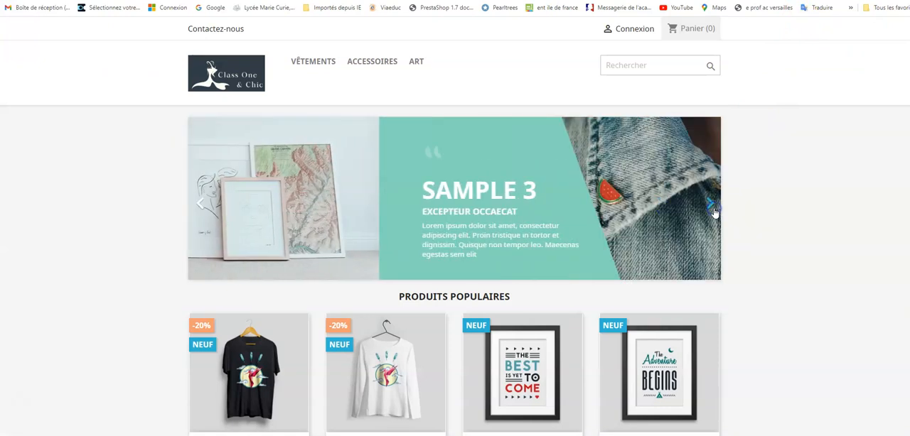
left_click(710, 207)
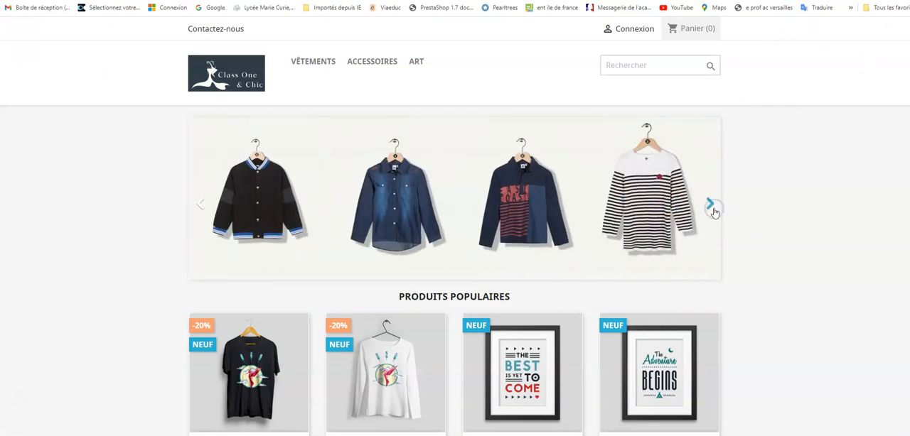
left_click(490, 219)
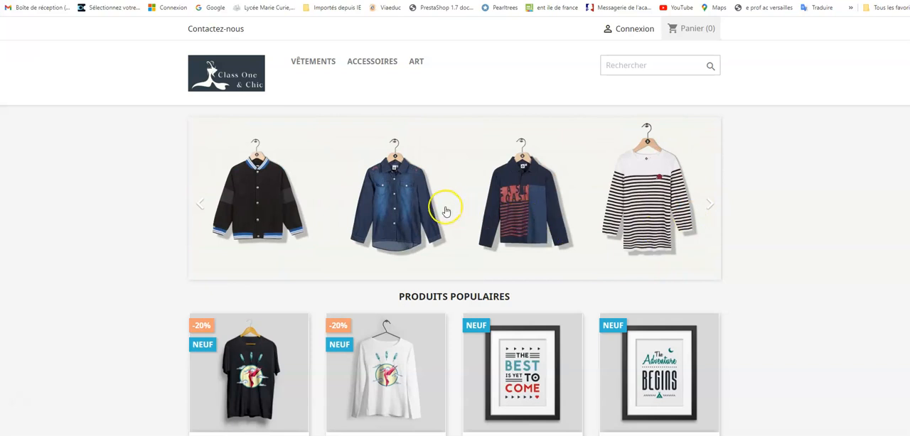